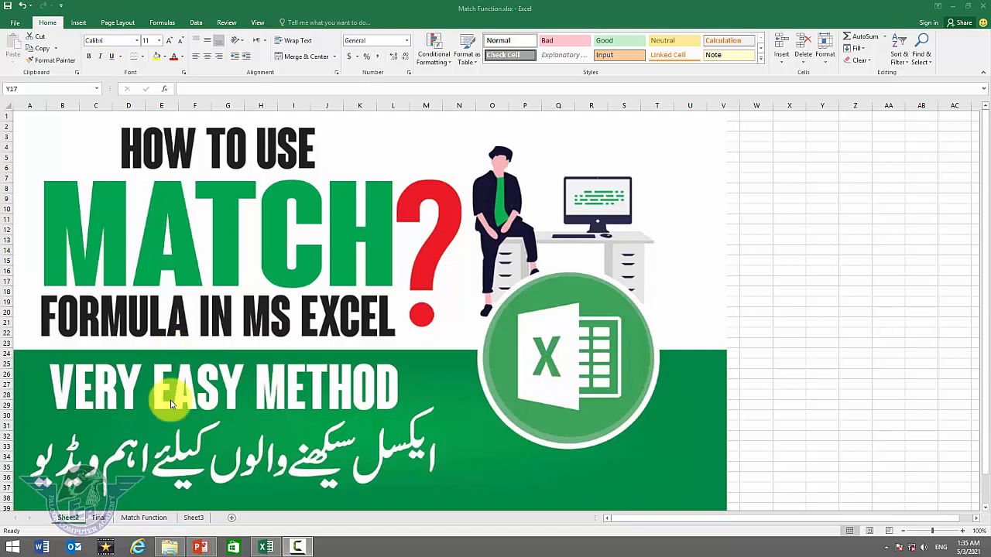
On the Final sheet, replace the lookup item in cell H4 with USB 8GB
left_click(98, 518)
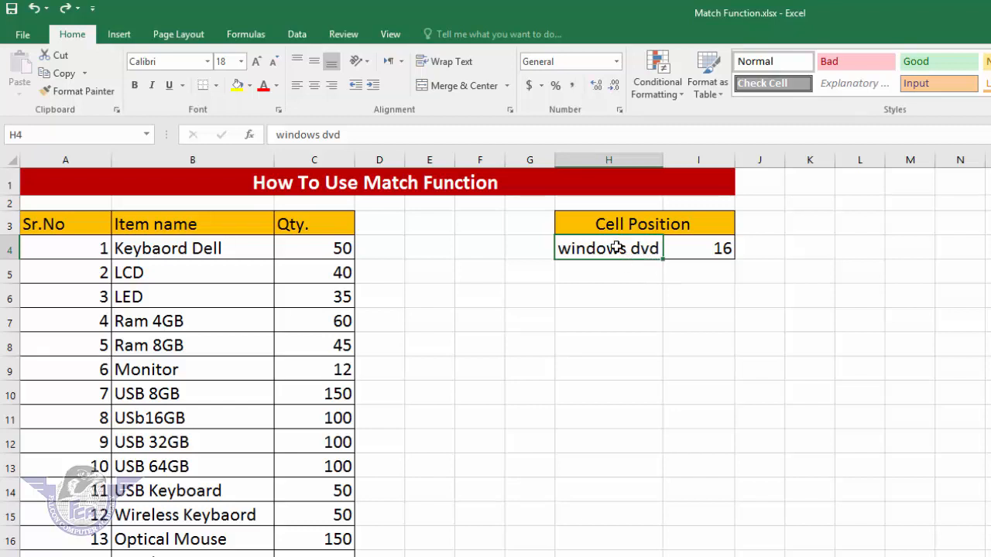
type("USB 8")
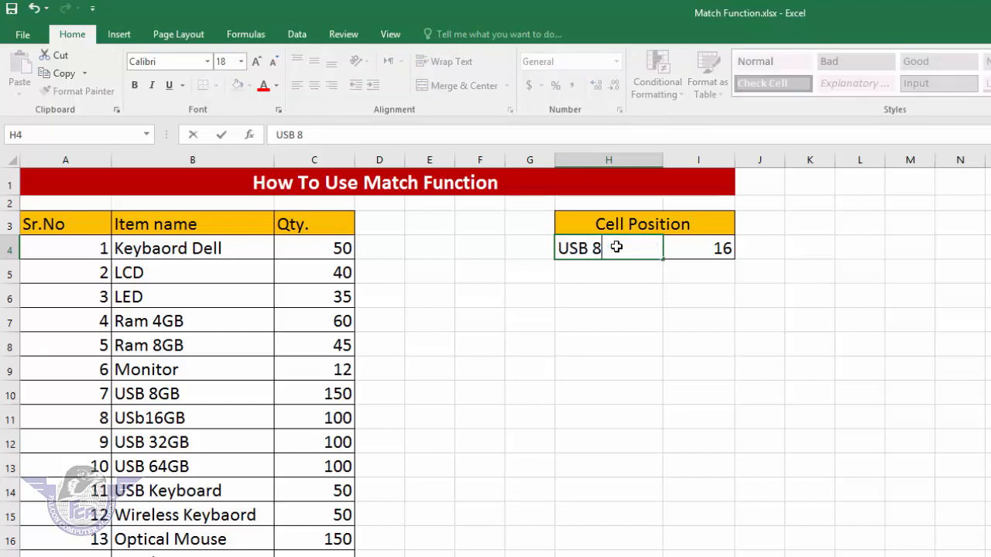
type("GB")
key("Return")
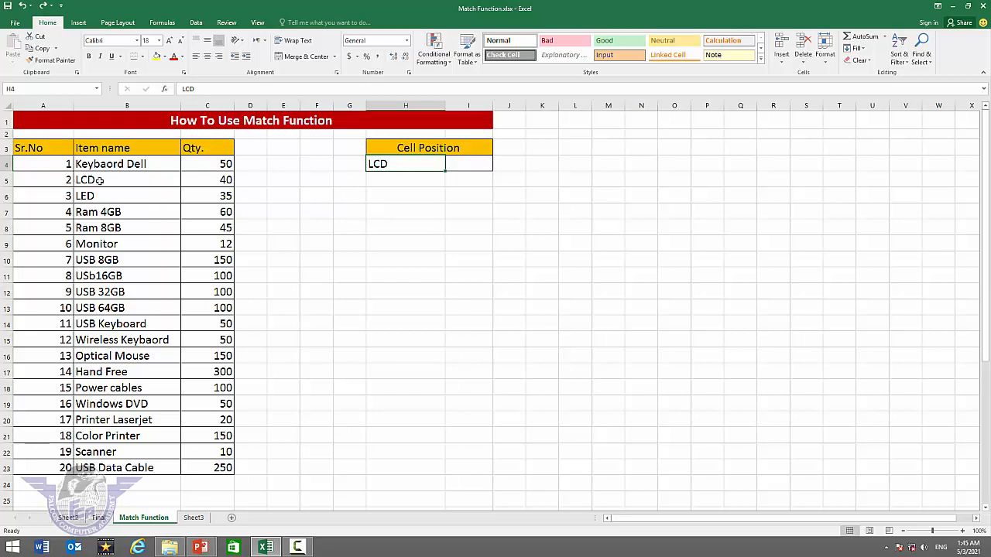
On the Match Function sheet, begin a MATCH formula in cell I4 with H4 as the lookup value
left_click(471, 165)
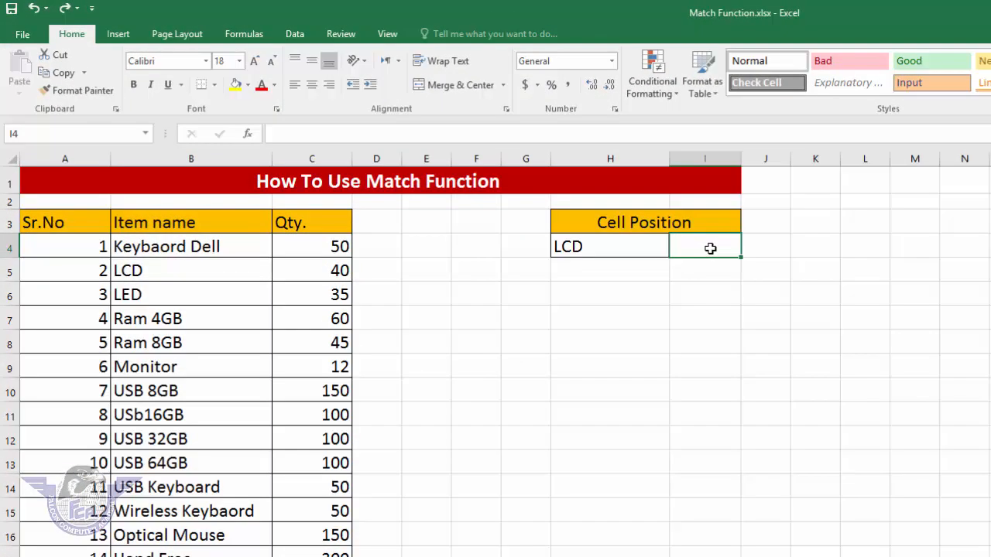
type("=")
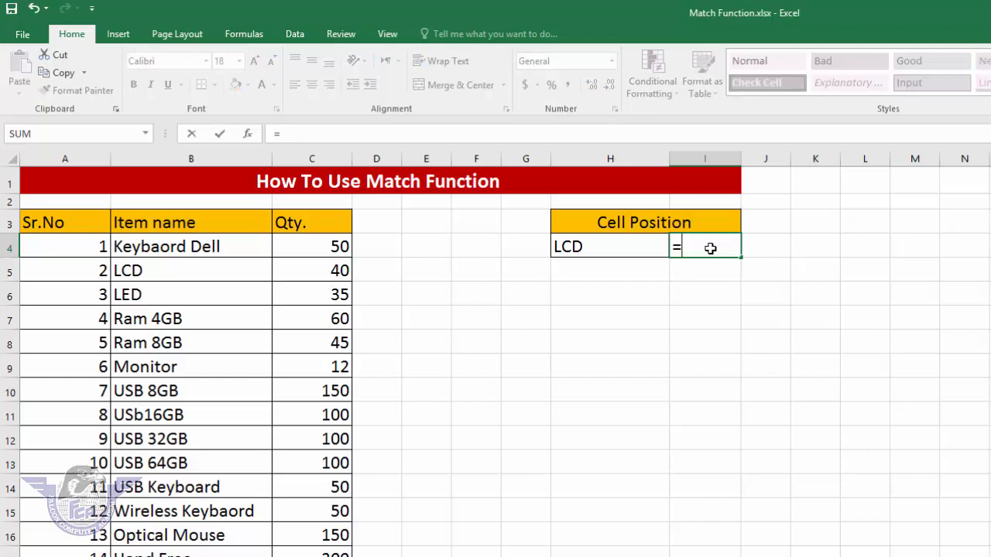
type("mat")
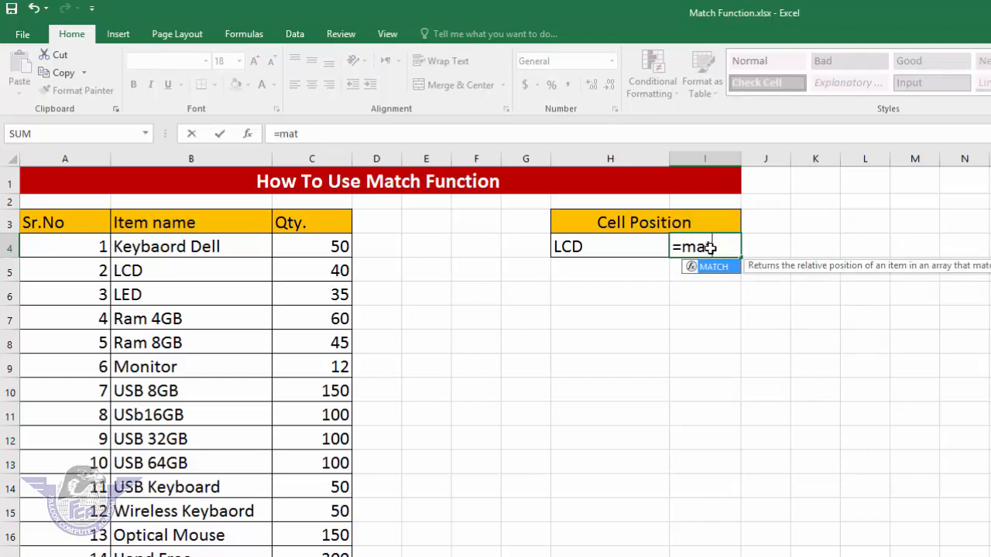
type("ch")
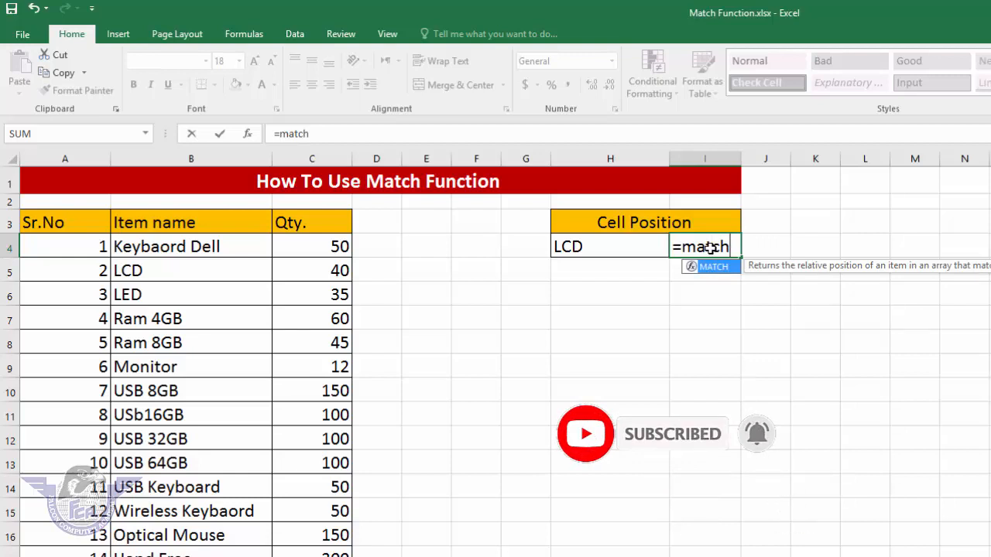
key("Tab")
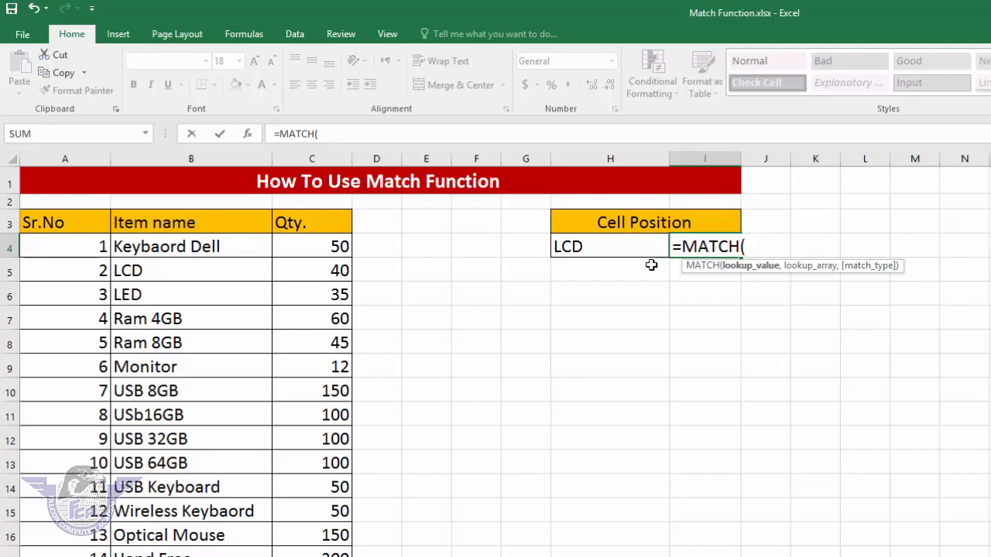
left_click(601, 246)
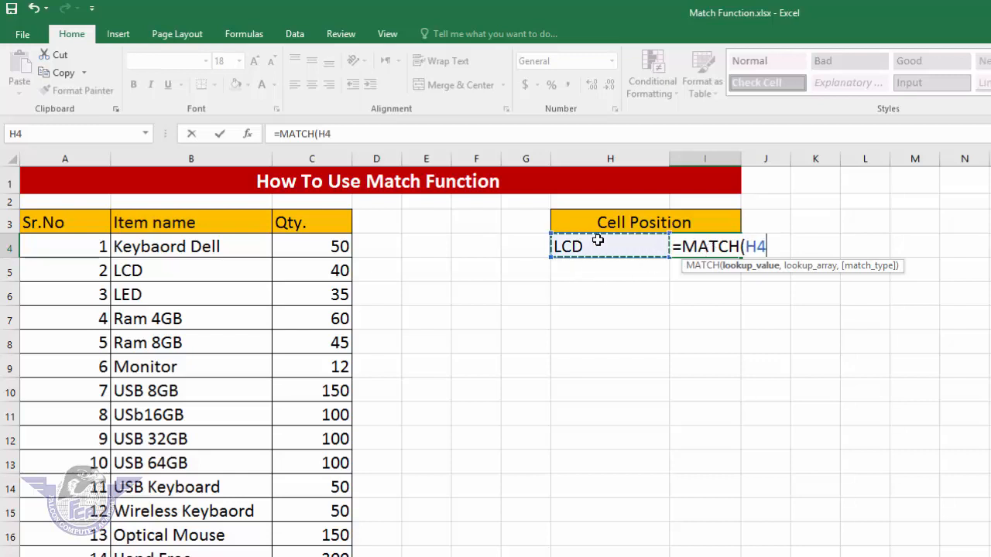
type(",")
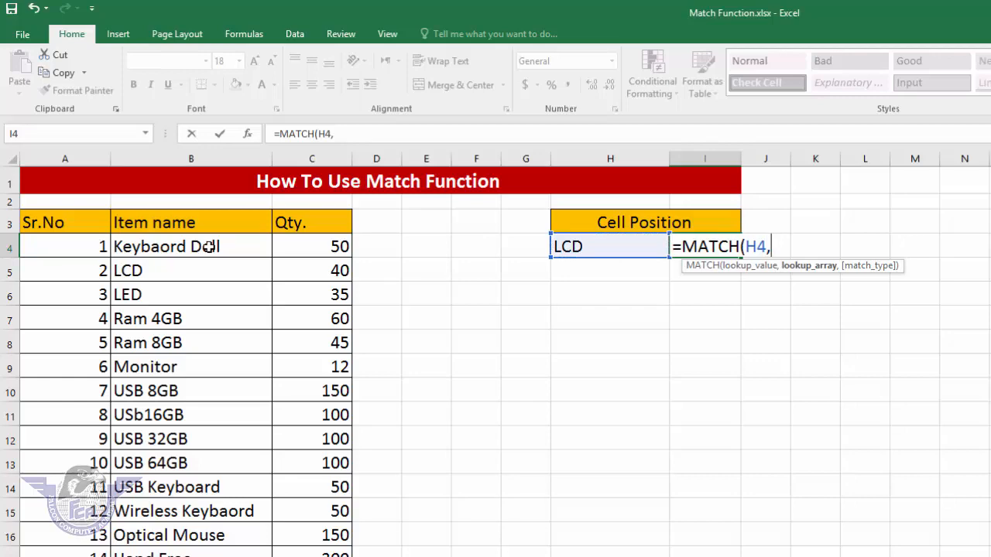
Set the item names in B4:B23 as the formula's lookup array and make the range absolute, $B$4:$B$23
left_click_drag(207, 246, 225, 520)
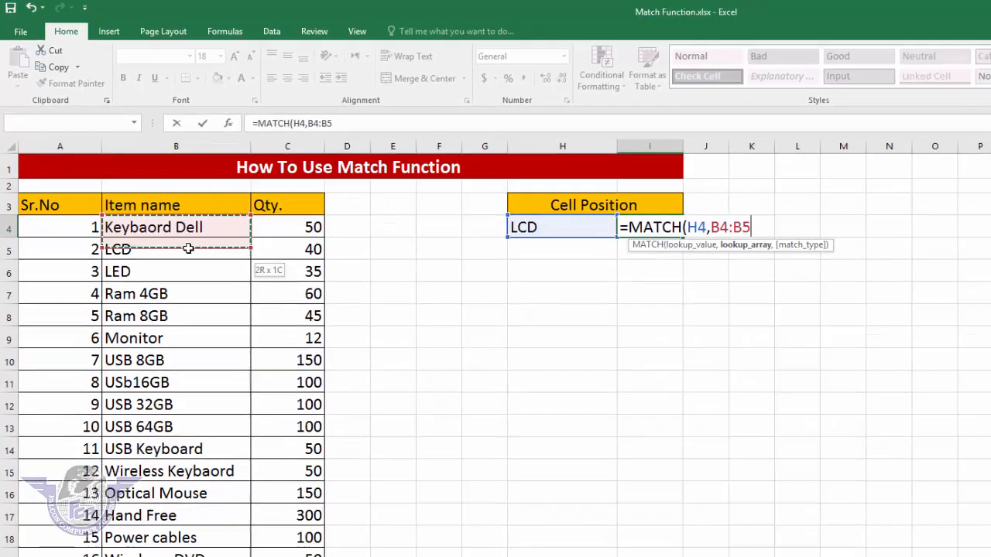
left_click_drag(150, 347, 151, 467)
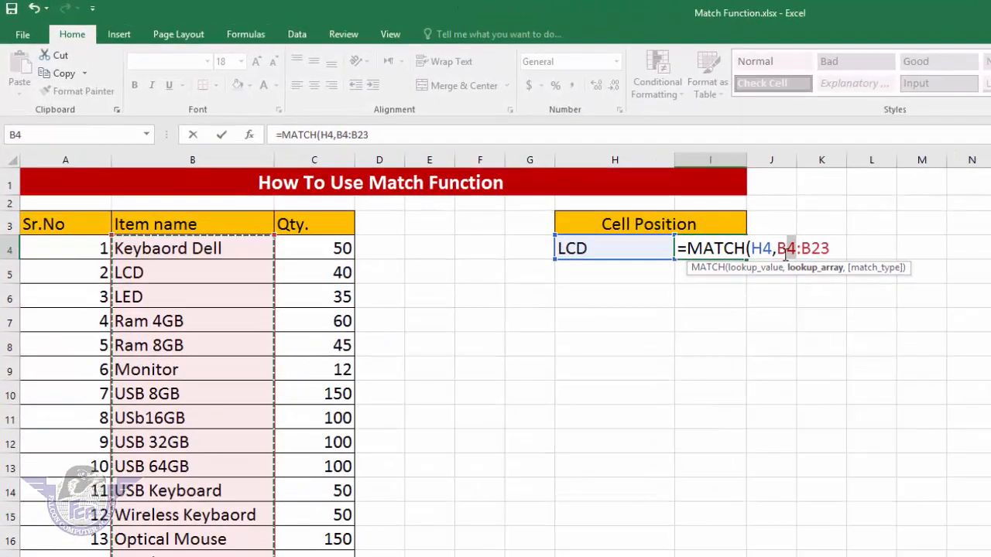
left_click_drag(796, 252, 778, 258)
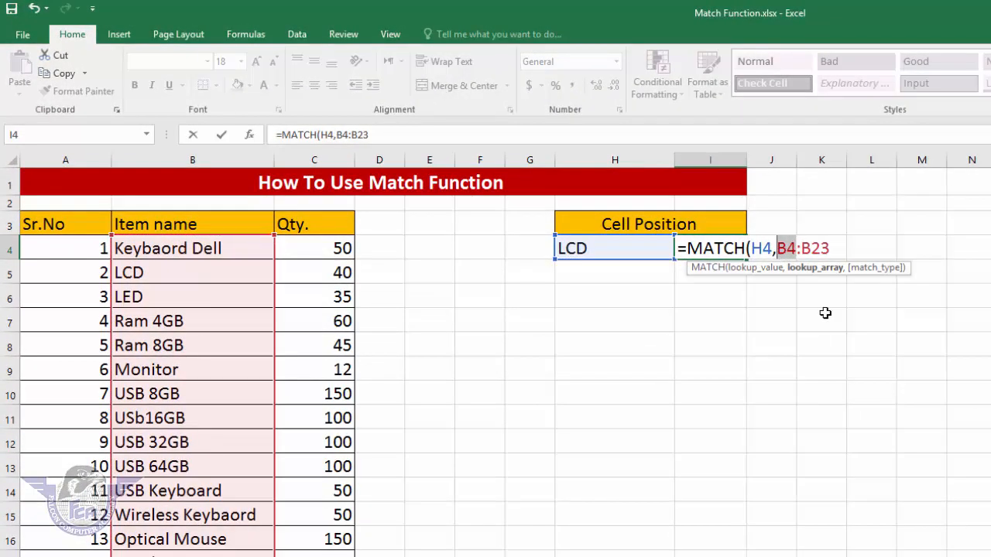
key("F4")
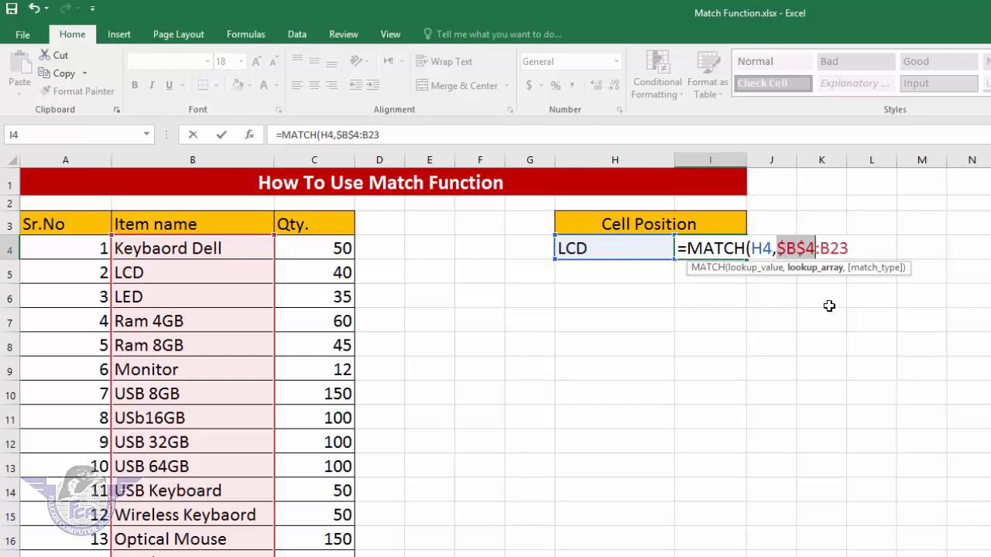
left_click_drag(848, 248, 820, 249)
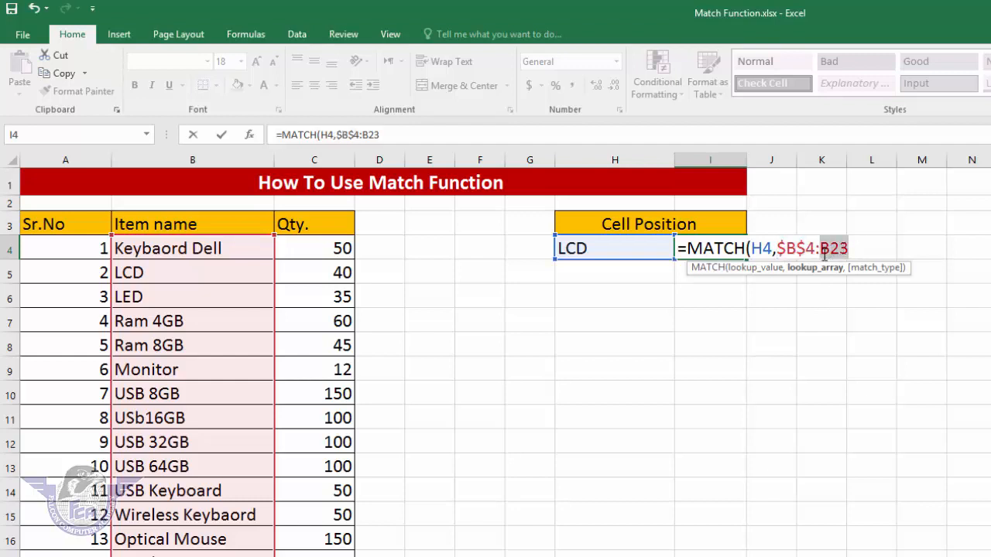
key("F4")
left_click(873, 250)
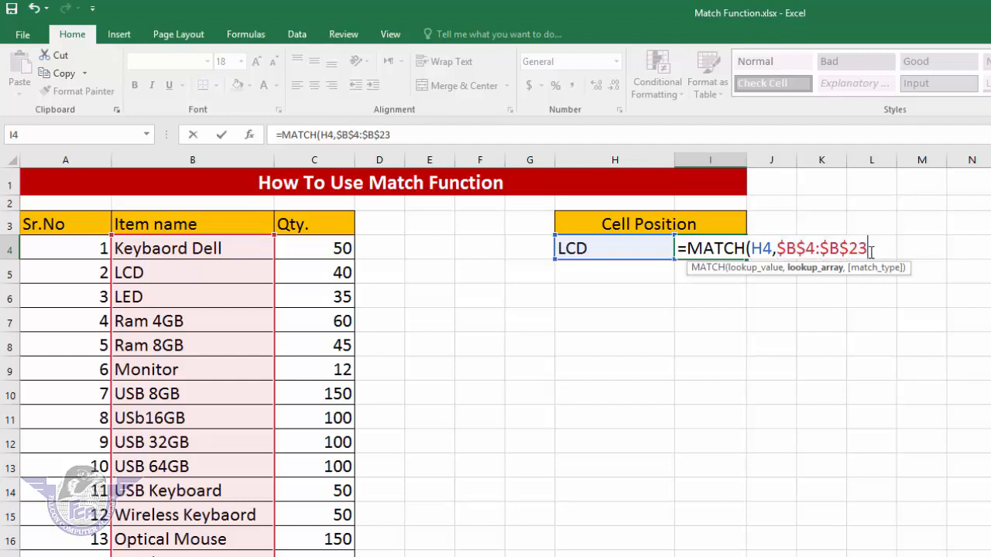
Complete the MATCH formula in I4 with match type 0 for an exact match
type(",")
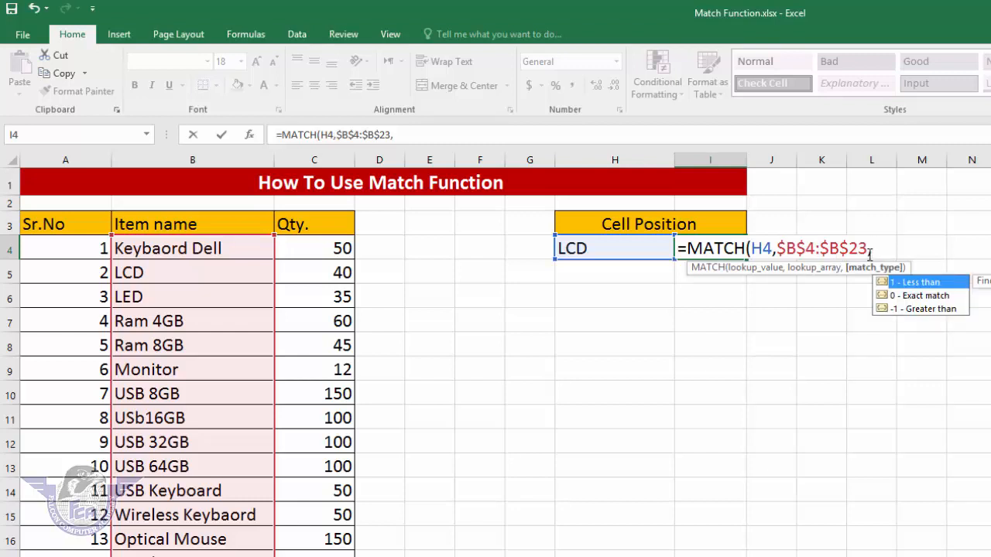
type("0")
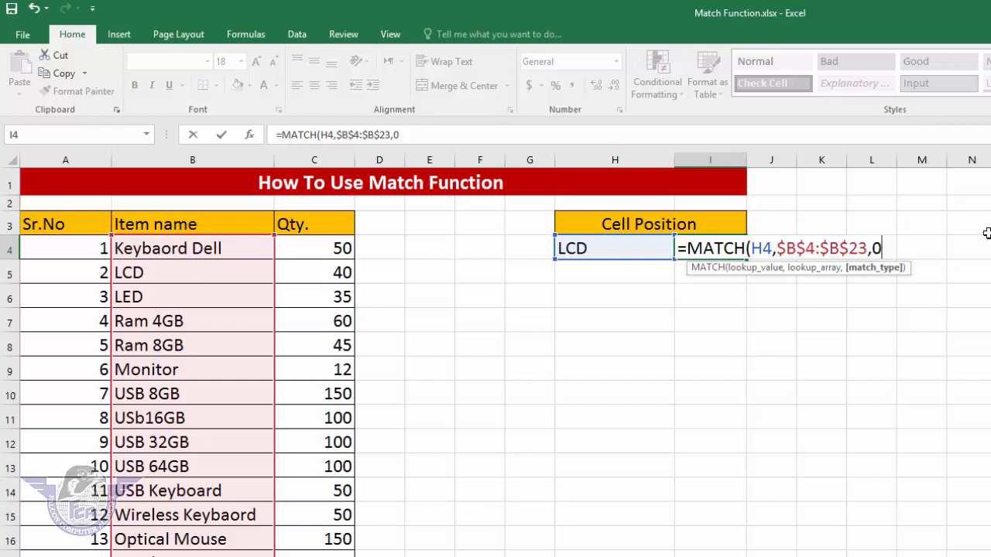
type(")")
key("Return")
key("Up")
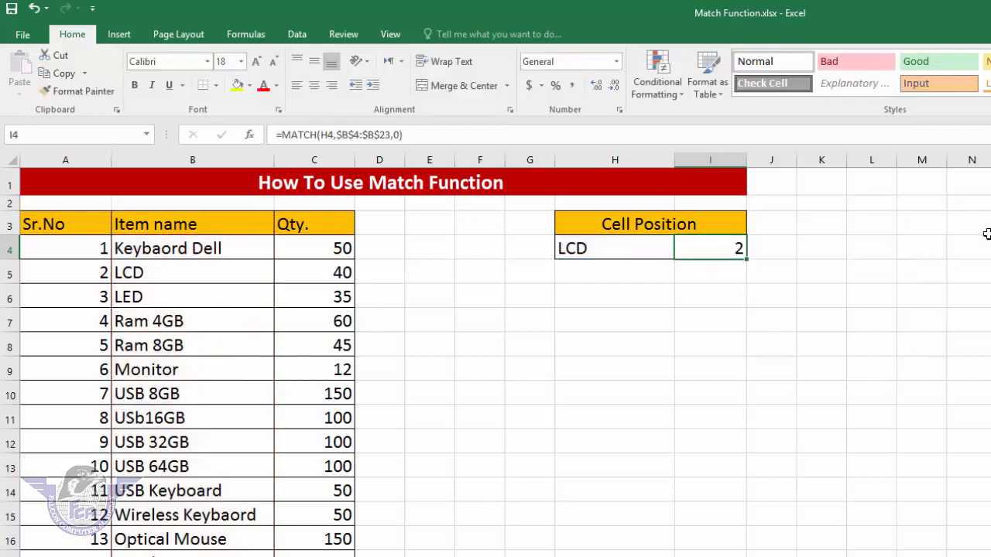
Change the lookup item in cell H4 to USB 64GB
key("Left")
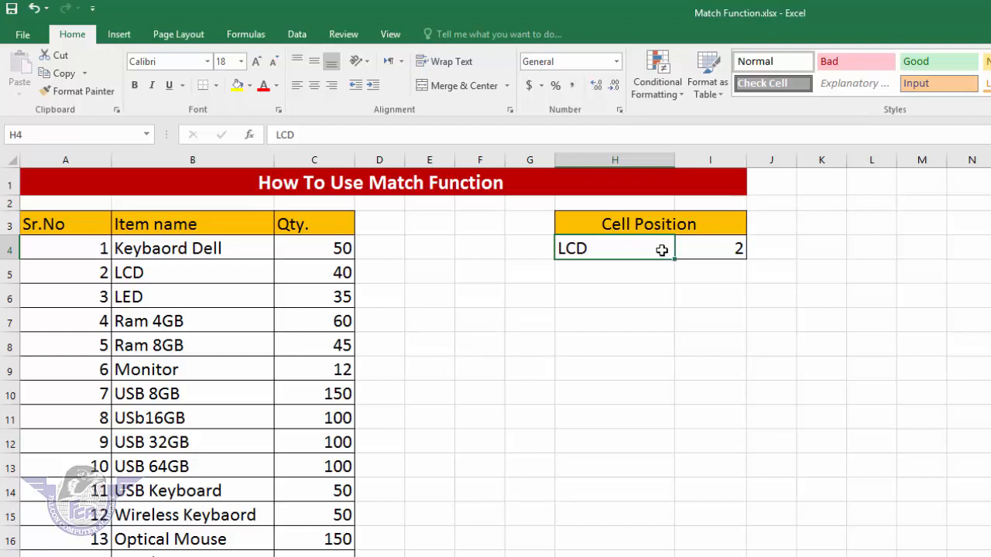
type("USB")
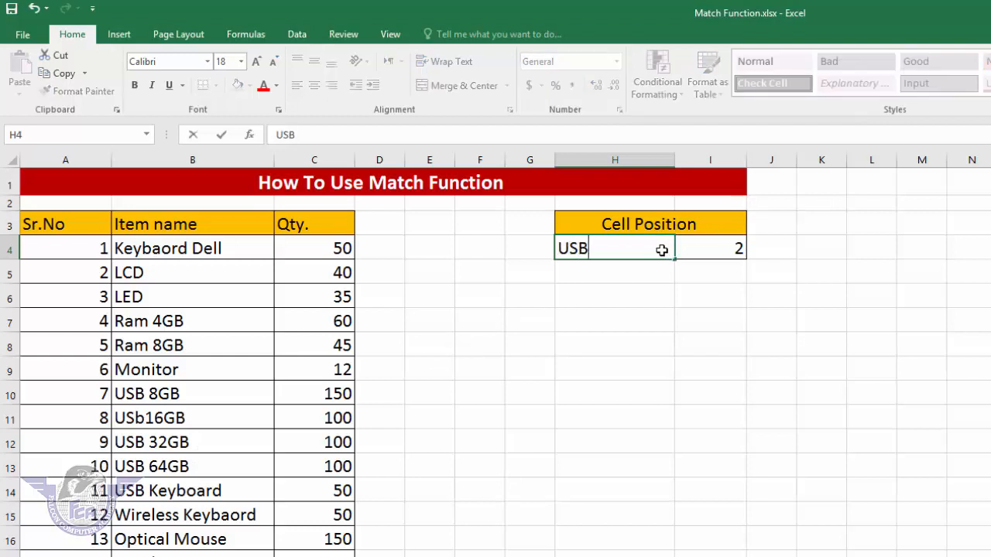
type(" 64GB")
key("ctrl+Return")
key("Return")
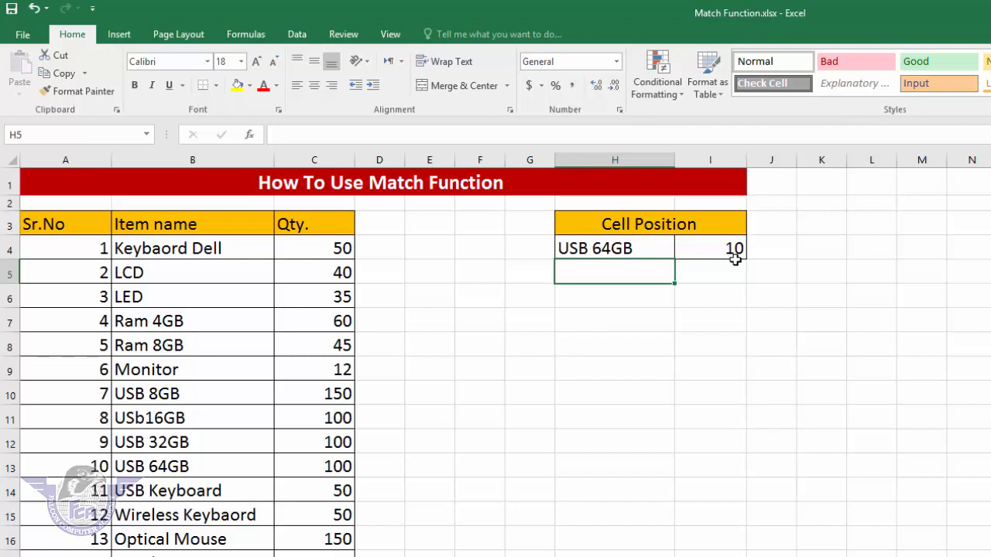
Add Hand Free as a second lookup item in H5 and copy the MATCH formula from I4 down to I5
type("Hand ")
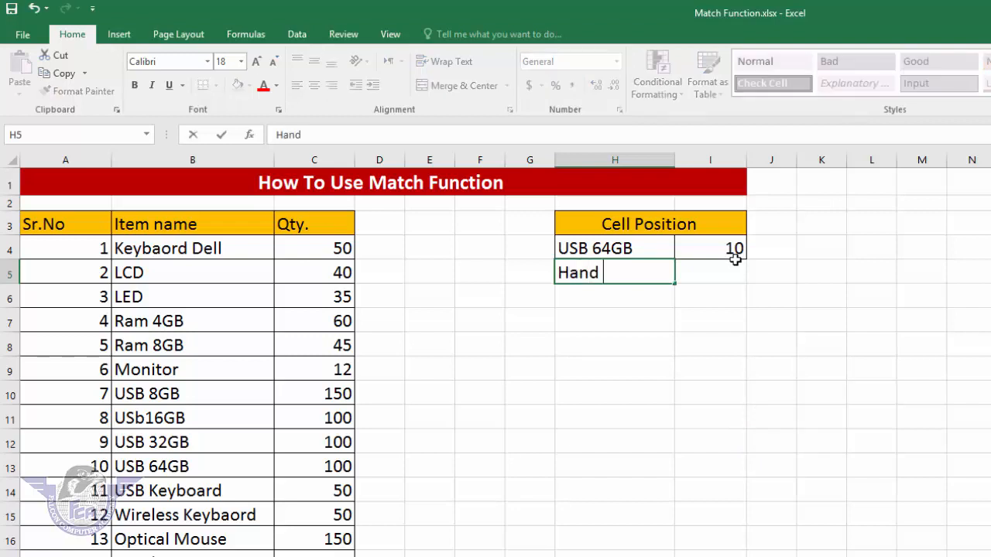
type("Free")
key("Tab")
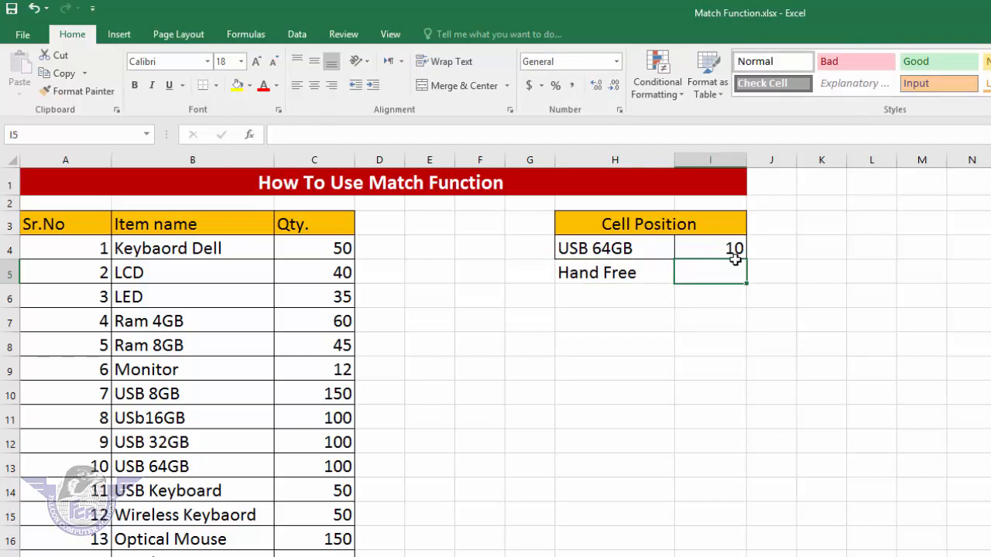
key("ctrl+d")
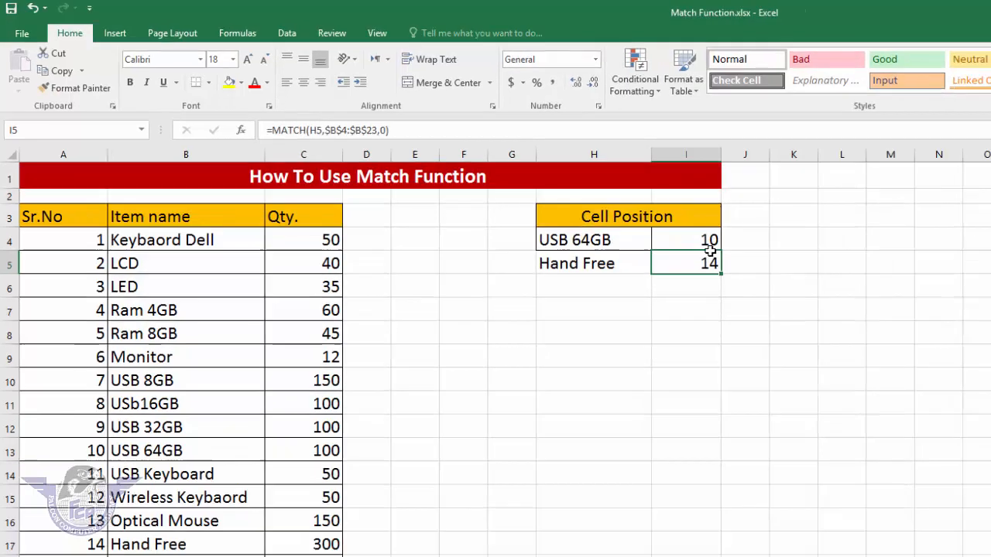